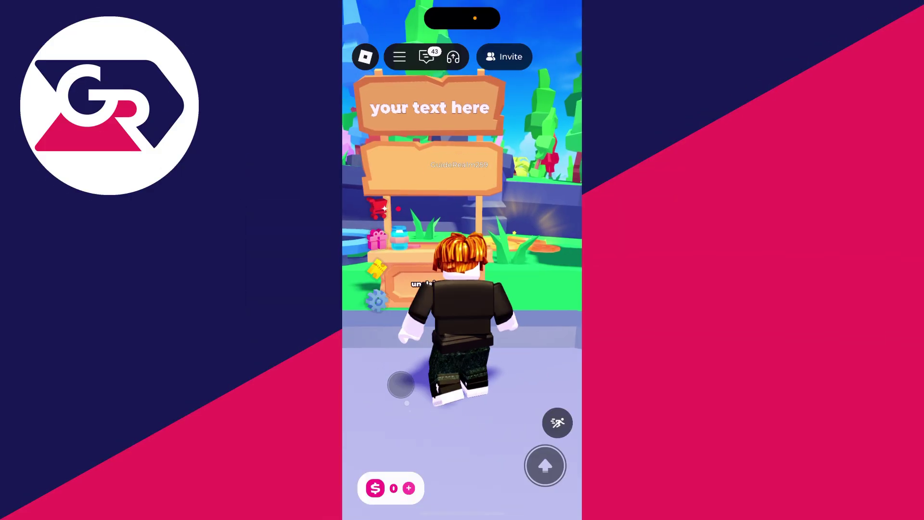
Step: Claim an empty Pls Donate stand, decline the tutorial, and exit the game to the home screen
{"action": "left_click_drag", "start_coordinate": [400, 384], "coordinate": [399, 388]}
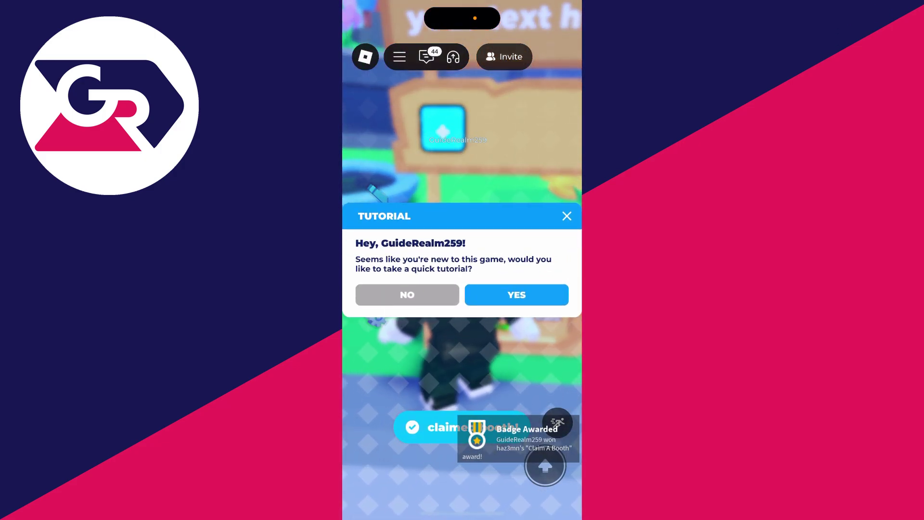
{"action": "left_click", "coordinate": [407, 295]}
{"action": "left_click_drag", "start_coordinate": [508, 324], "coordinate": [470, 328]}
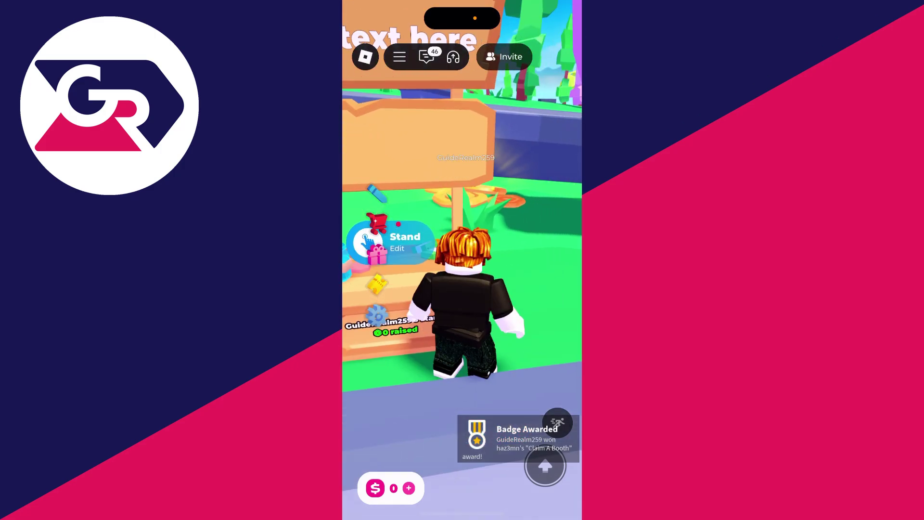
{"action": "left_click", "coordinate": [365, 57]}
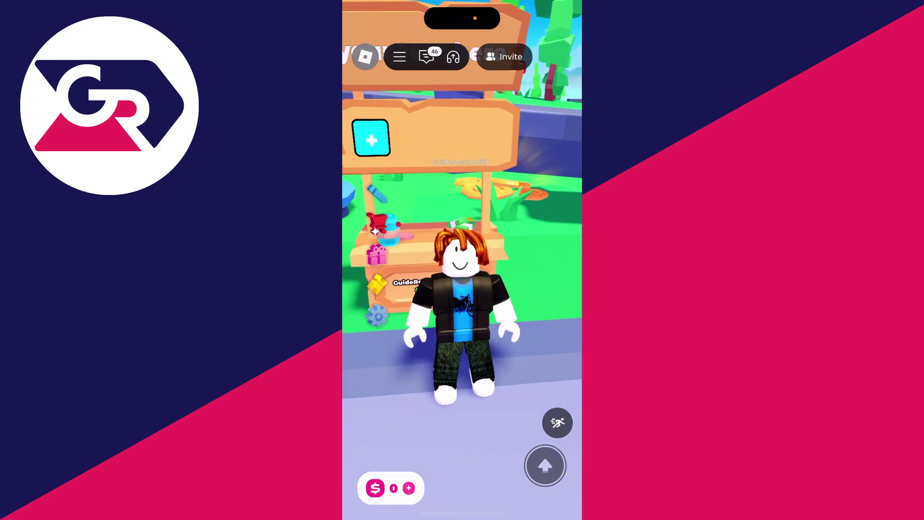
{"action": "left_click_drag", "start_coordinate": [462, 513], "coordinate": [462, 289]}
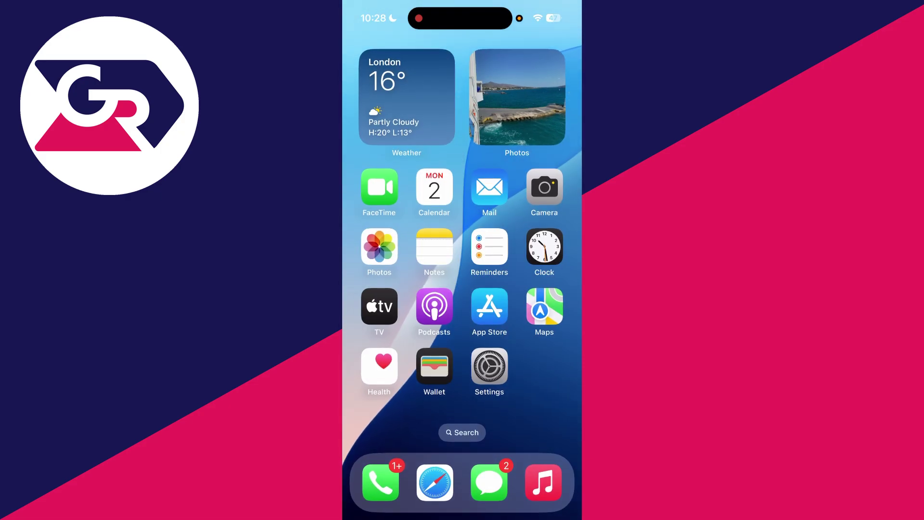
Step: Go to create.roblox.com in Safari
{"action": "left_click", "coordinate": [435, 482]}
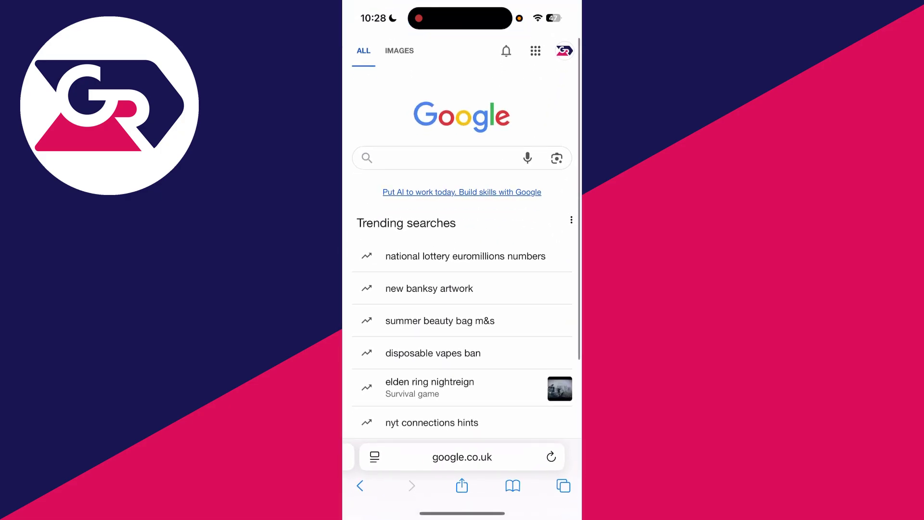
{"action": "left_click", "coordinate": [463, 456]}
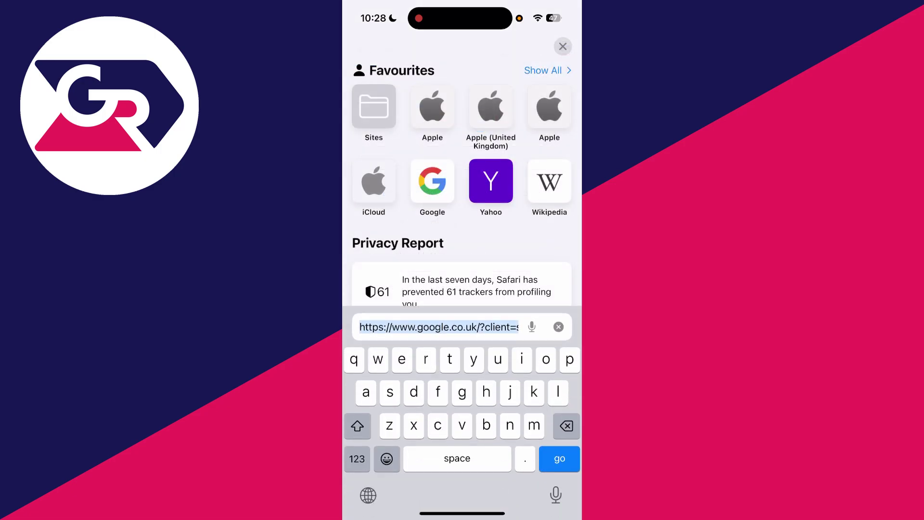
{"action": "type", "text": "create.roblox.com"}
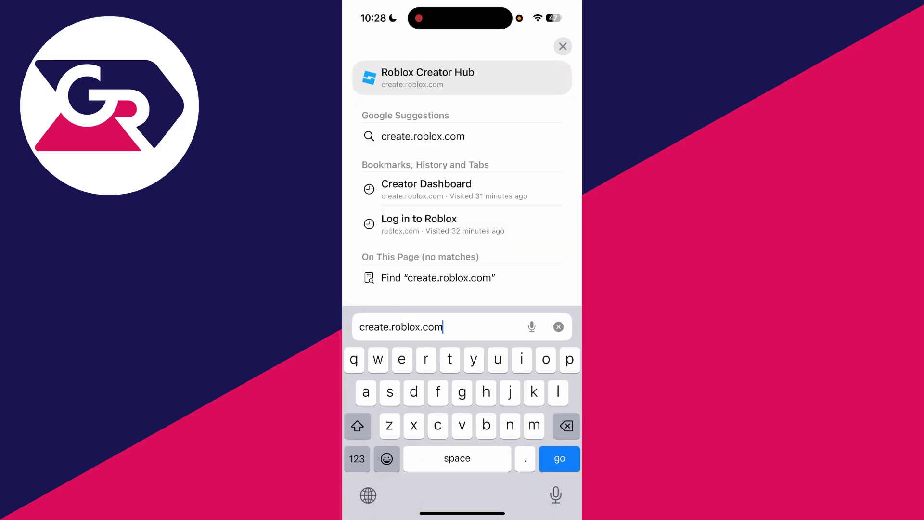
{"action": "key", "text": "Return"}
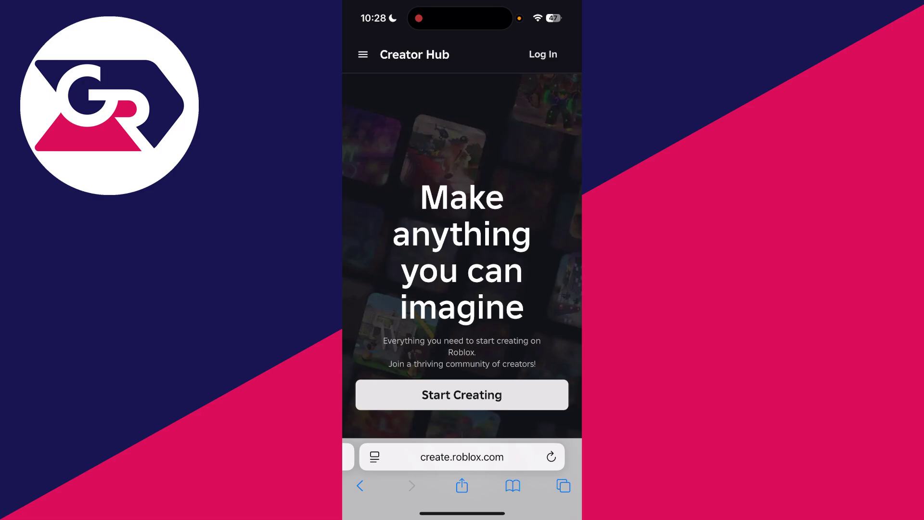
Step: Sign in with the saved account and open GuideRealm259's Place and its section list from the dashboard
{"action": "left_click", "coordinate": [542, 54]}
{"action": "left_click", "coordinate": [462, 214]}
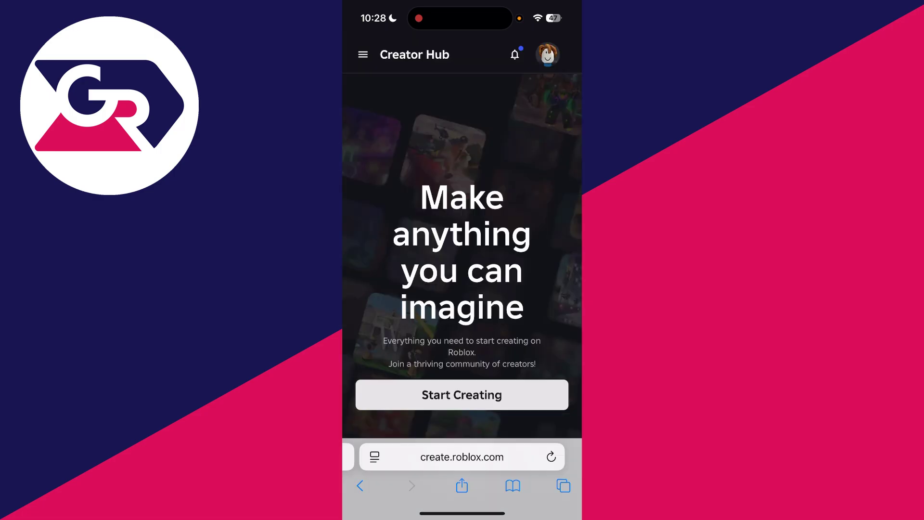
{"action": "left_click", "coordinate": [364, 54]}
{"action": "left_click", "coordinate": [383, 128]}
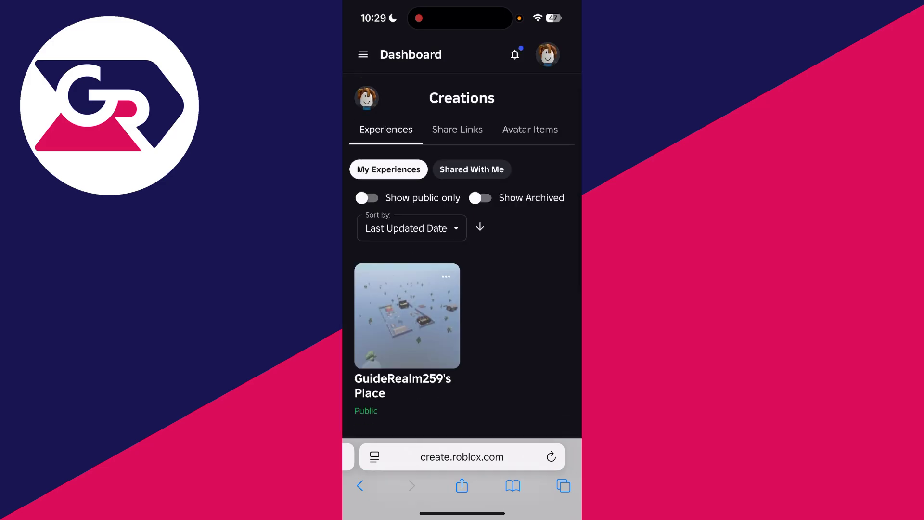
{"action": "left_click", "coordinate": [407, 315]}
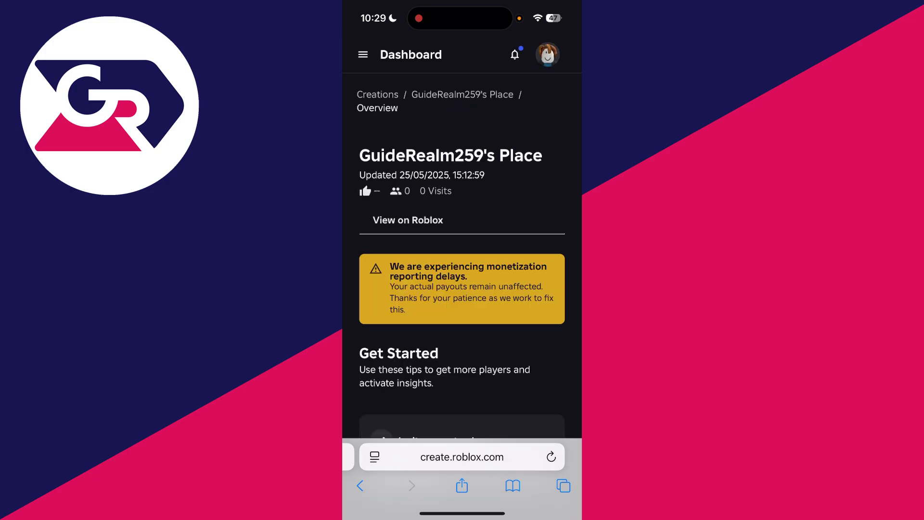
{"action": "left_click", "coordinate": [363, 54]}
{"action": "scroll", "coordinate": [446, 260], "scroll_direction": "down", "scroll_amount": 5}
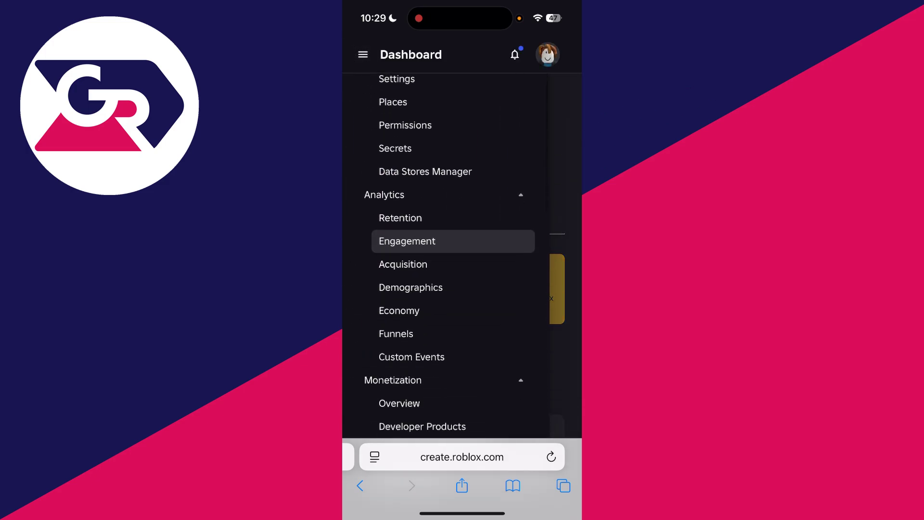
{"action": "scroll", "coordinate": [446, 260], "scroll_direction": "down", "scroll_amount": 3}
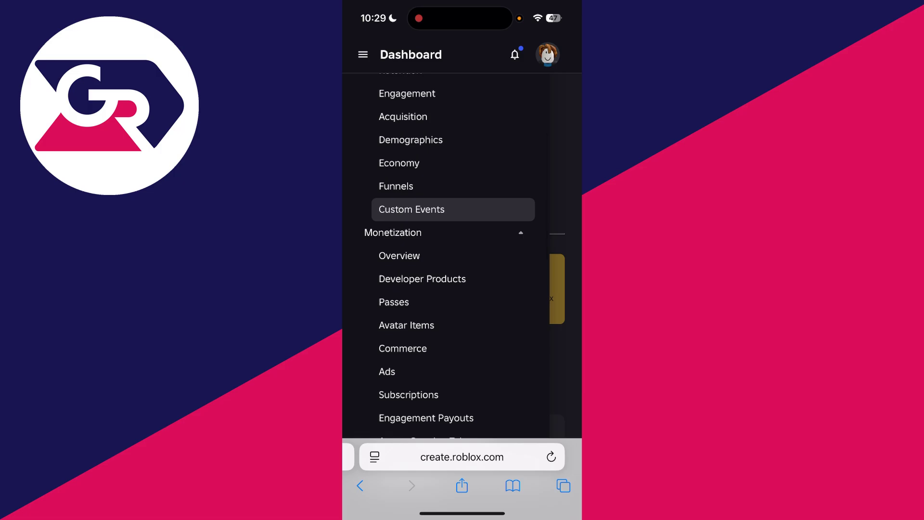
Step: Create a pass named 'Legend' from the Passes page and open its settings
{"action": "left_click", "coordinate": [393, 303]}
{"action": "scroll", "coordinate": [462, 289], "scroll_direction": "down", "scroll_amount": 3}
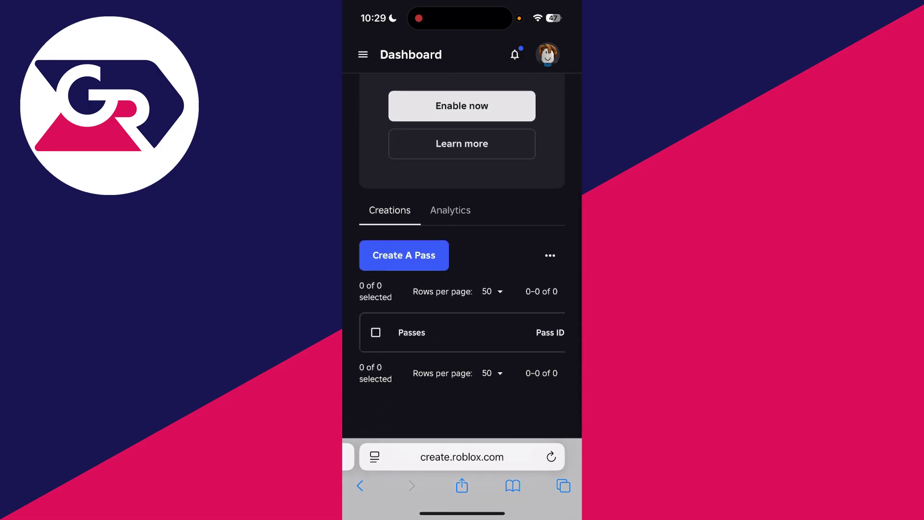
{"action": "left_click", "coordinate": [403, 237]}
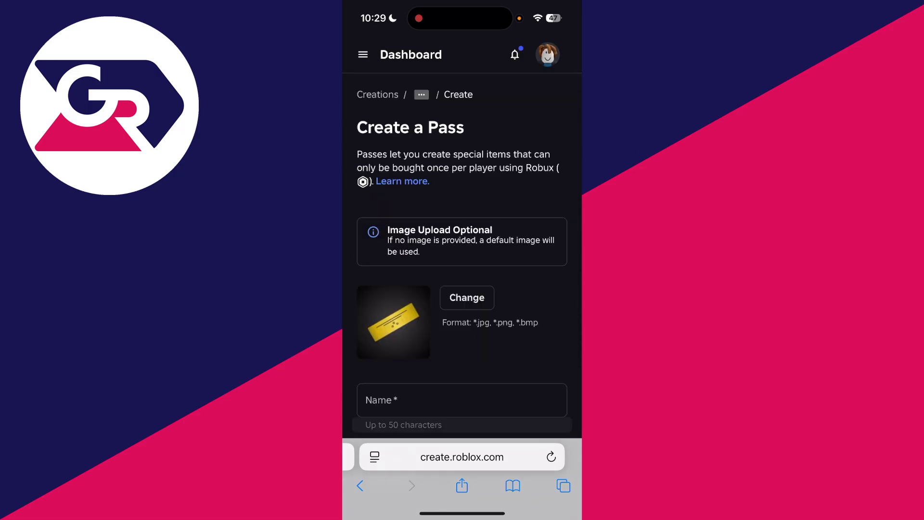
{"action": "scroll", "coordinate": [462, 289], "scroll_direction": "down", "scroll_amount": 3}
{"action": "left_click", "coordinate": [462, 277]}
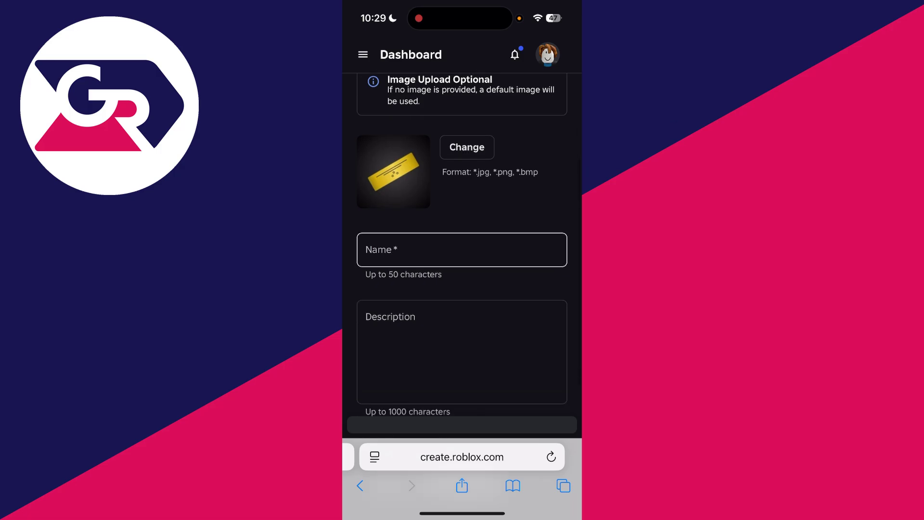
{"action": "type", "text": "Legend"}
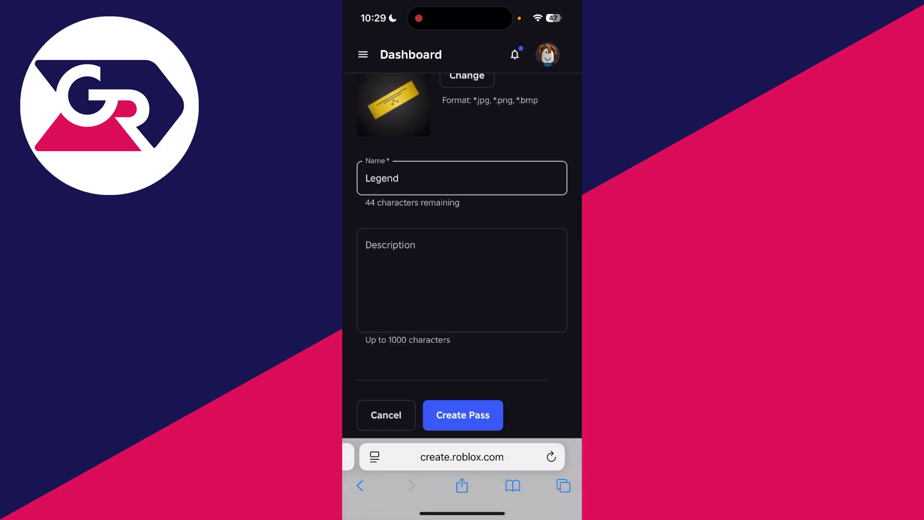
{"action": "left_click", "coordinate": [463, 414]}
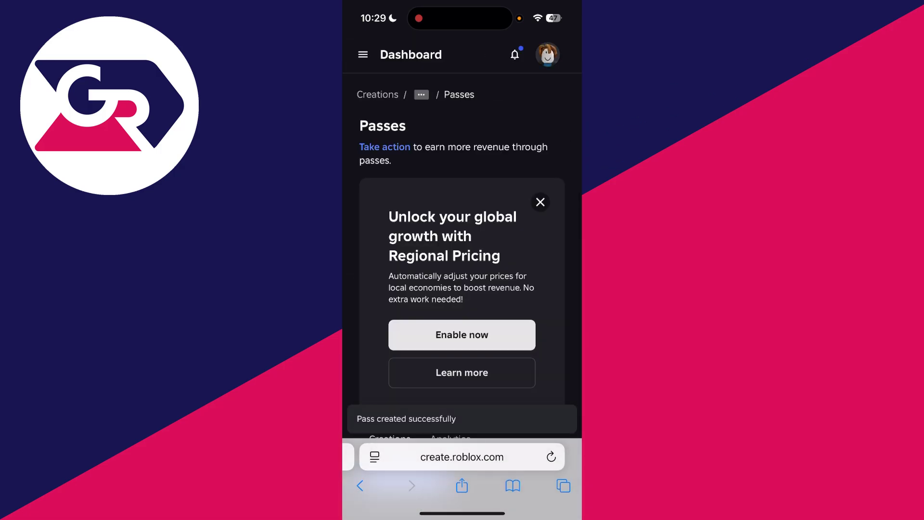
{"action": "scroll", "coordinate": [463, 288], "scroll_direction": "down", "scroll_amount": 5}
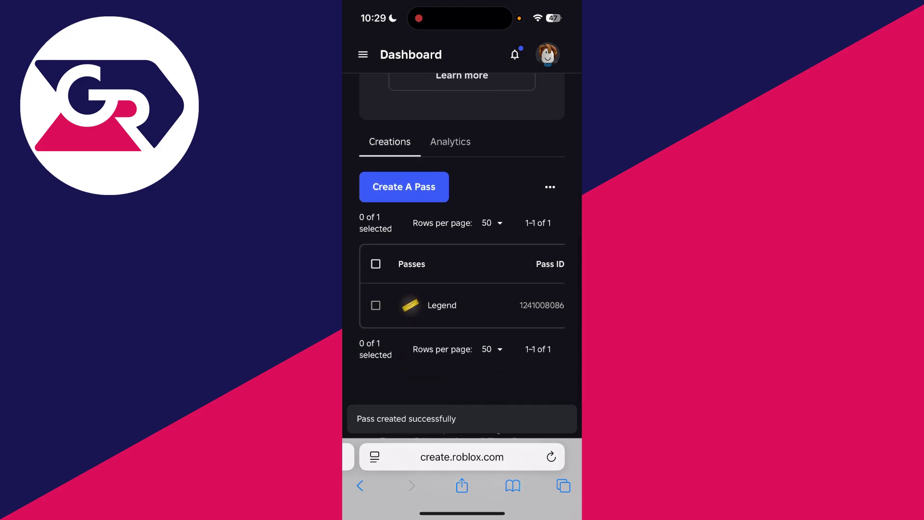
{"action": "left_click", "coordinate": [441, 304]}
Step: Put the Legend pass on sale at 15 Robux, save it, and accept the regional pricing terms
{"action": "left_click", "coordinate": [363, 54]}
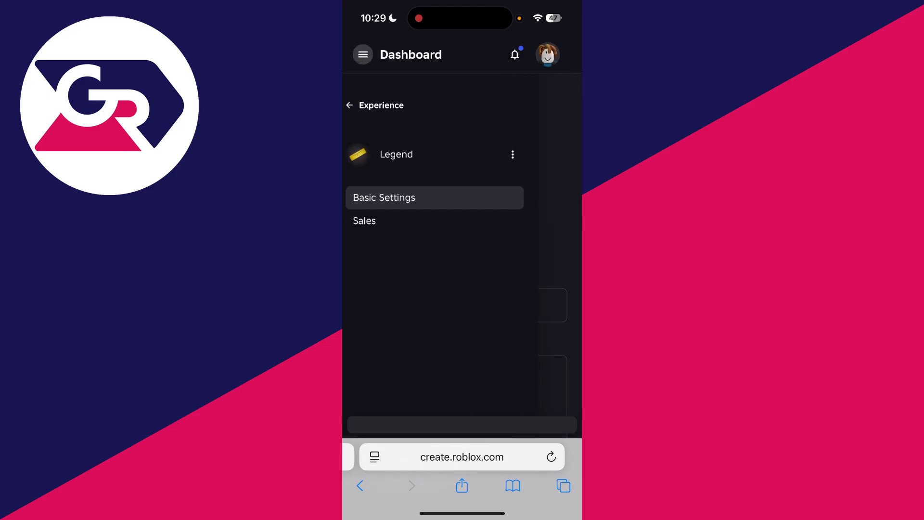
{"action": "left_click", "coordinate": [364, 220]}
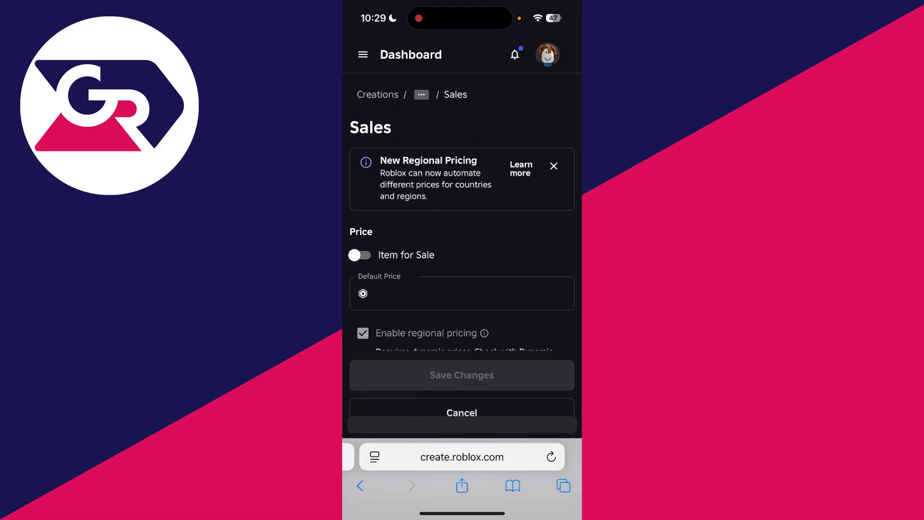
{"action": "left_click", "coordinate": [359, 254]}
{"action": "left_click", "coordinate": [462, 253]}
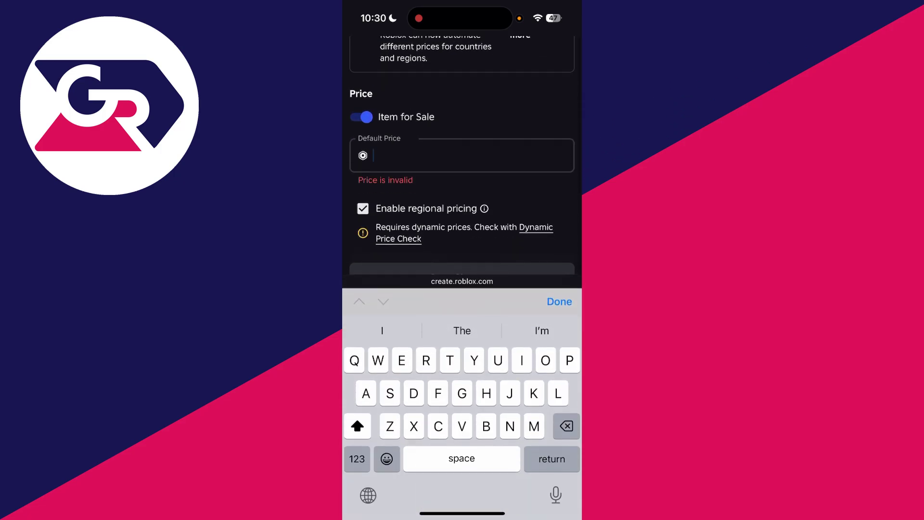
{"action": "left_click", "coordinate": [356, 458]}
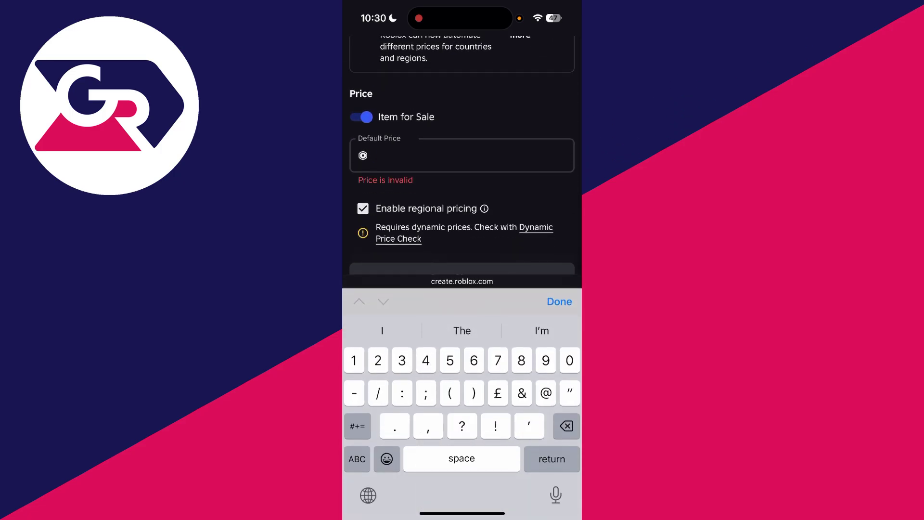
{"action": "type", "text": "15"}
{"action": "left_click", "coordinate": [559, 302]}
{"action": "left_click", "coordinate": [462, 359]}
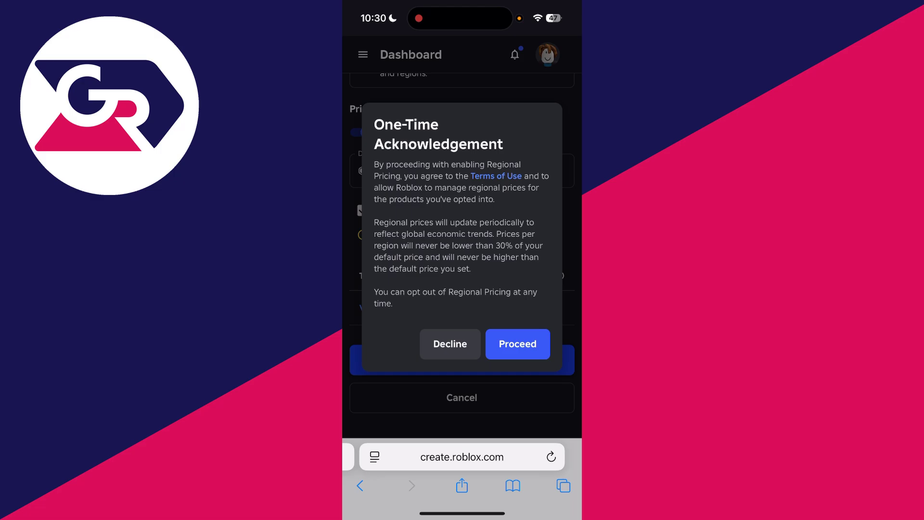
{"action": "left_click", "coordinate": [517, 343]}
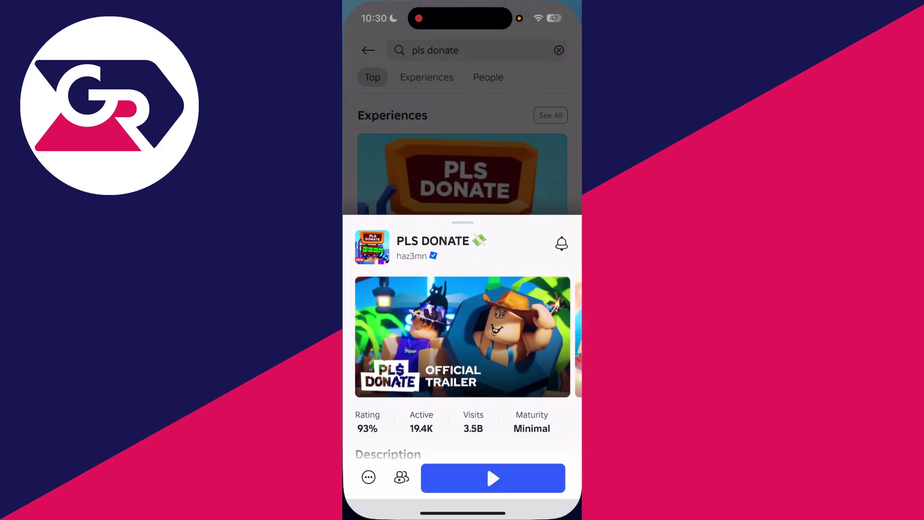